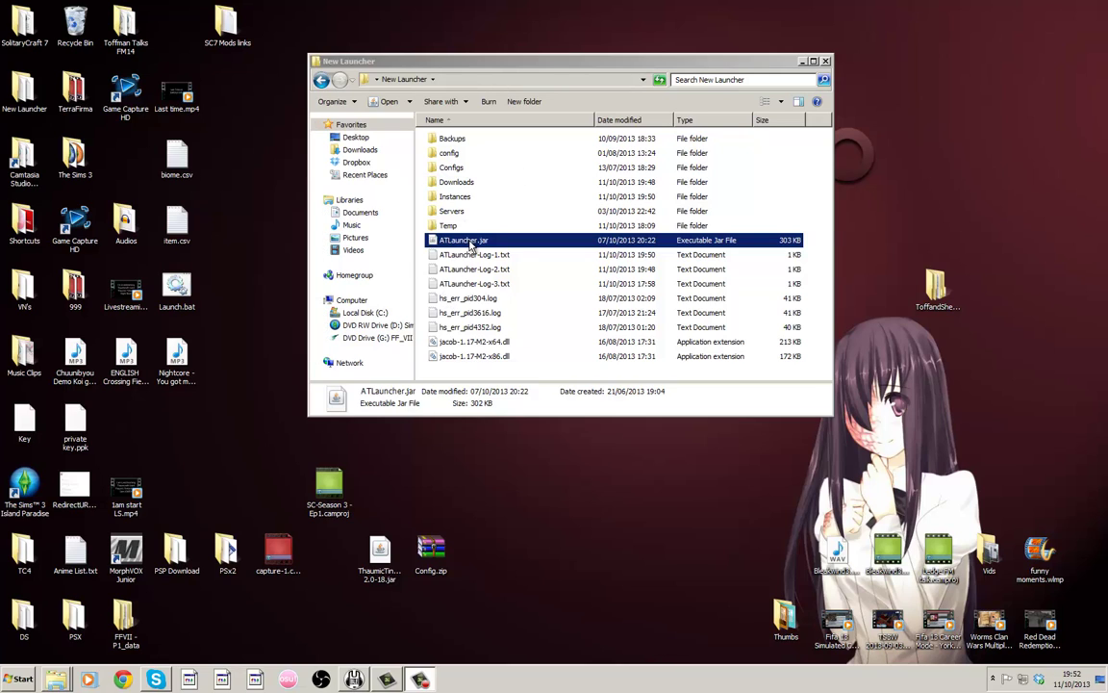
Step: Start ATLauncher.jar from the launcher folder to bring up the launcher and its console
click(438, 241)
double_click(470, 241)
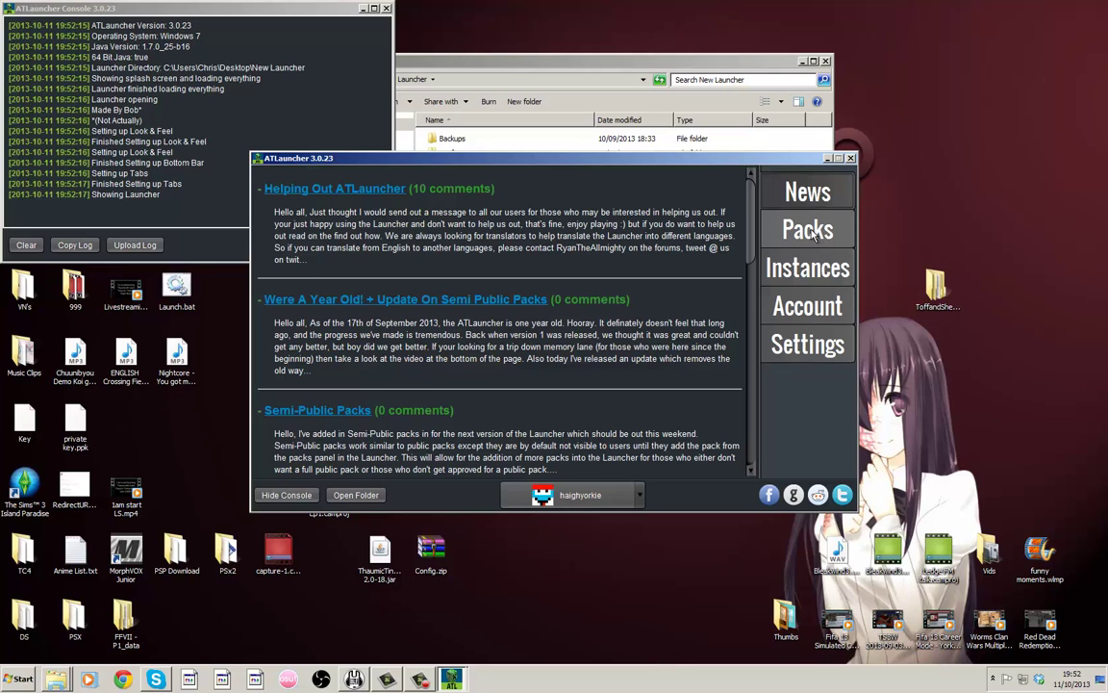
Step: Browse the Packs list down to SolitaryCraft Origins and expand its details
click(813, 235)
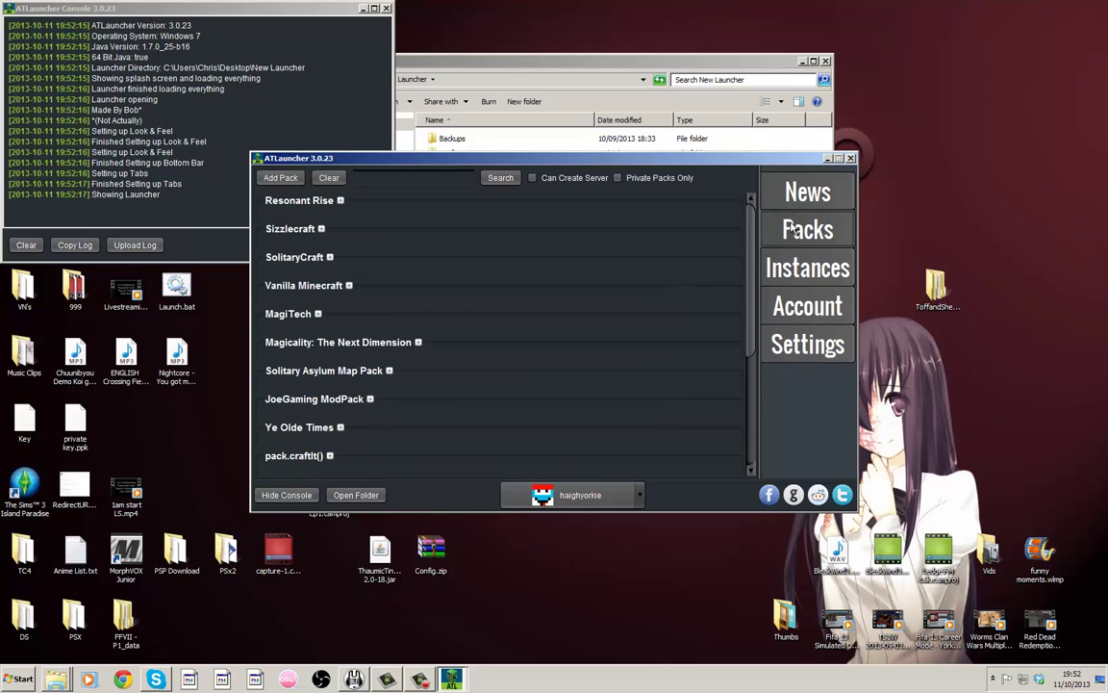
mouse_move(747, 247)
mouse_down()
mouse_move(742, 364)
mouse_move(755, 258)
mouse_move(755, 304)
mouse_up()
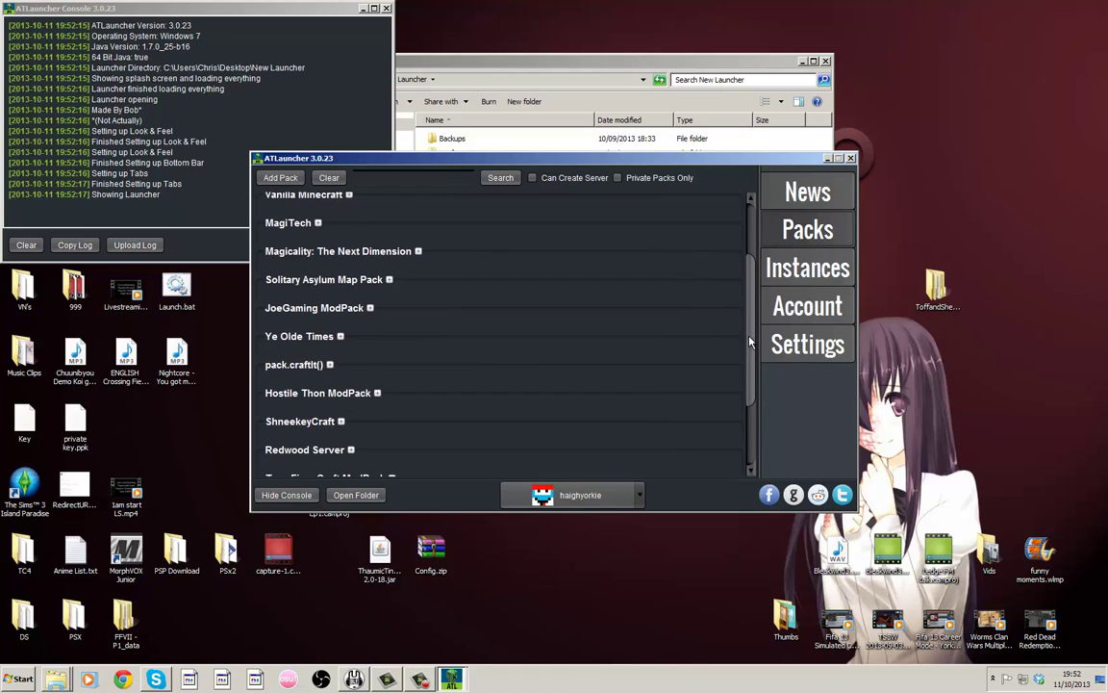
drag(749, 362, 749, 409)
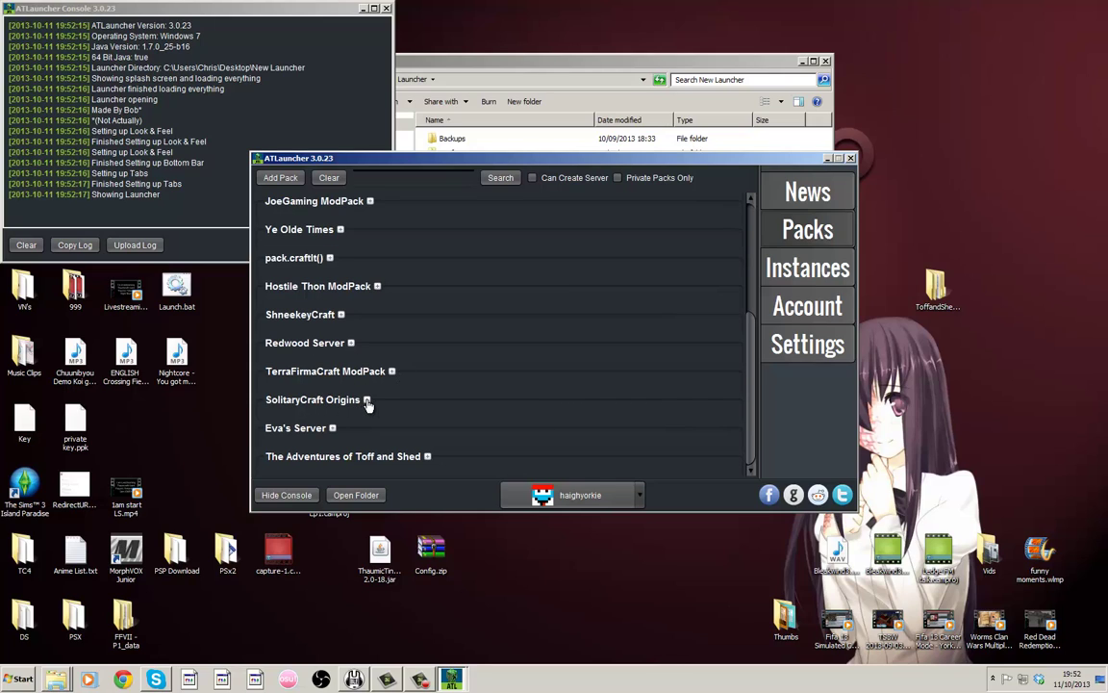
click(367, 405)
scroll(414, 380, down, 3)
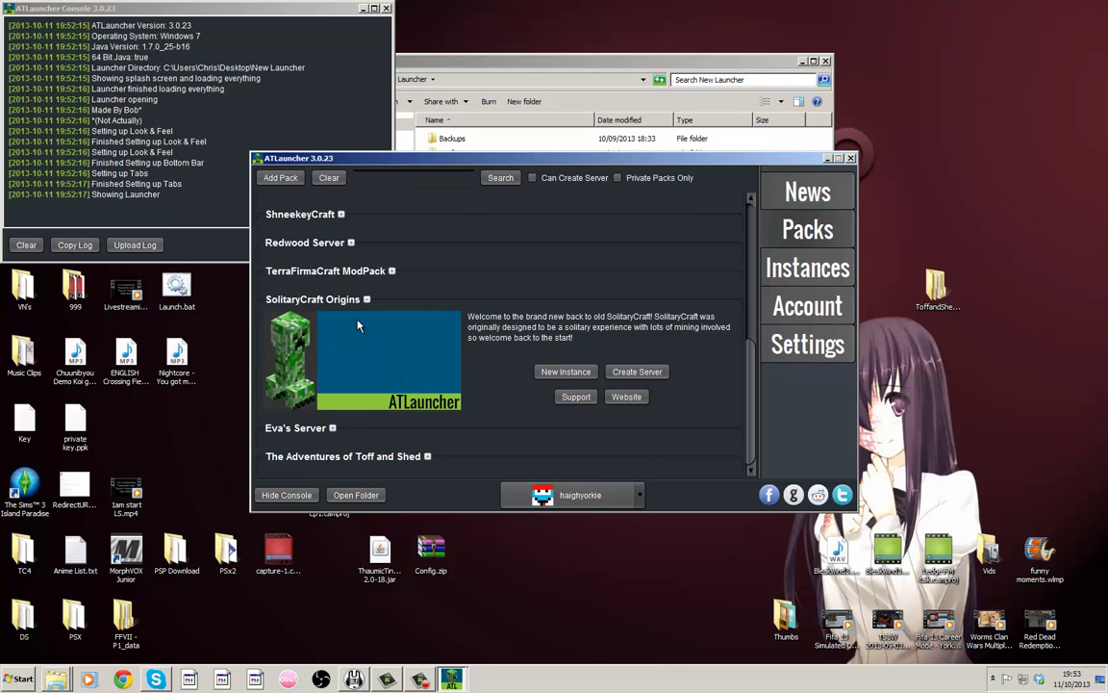
Step: Name the new SolitaryCraft Origins instance MoonQuest, keeping version dev (Minecraft 1.6.2)
click(565, 372)
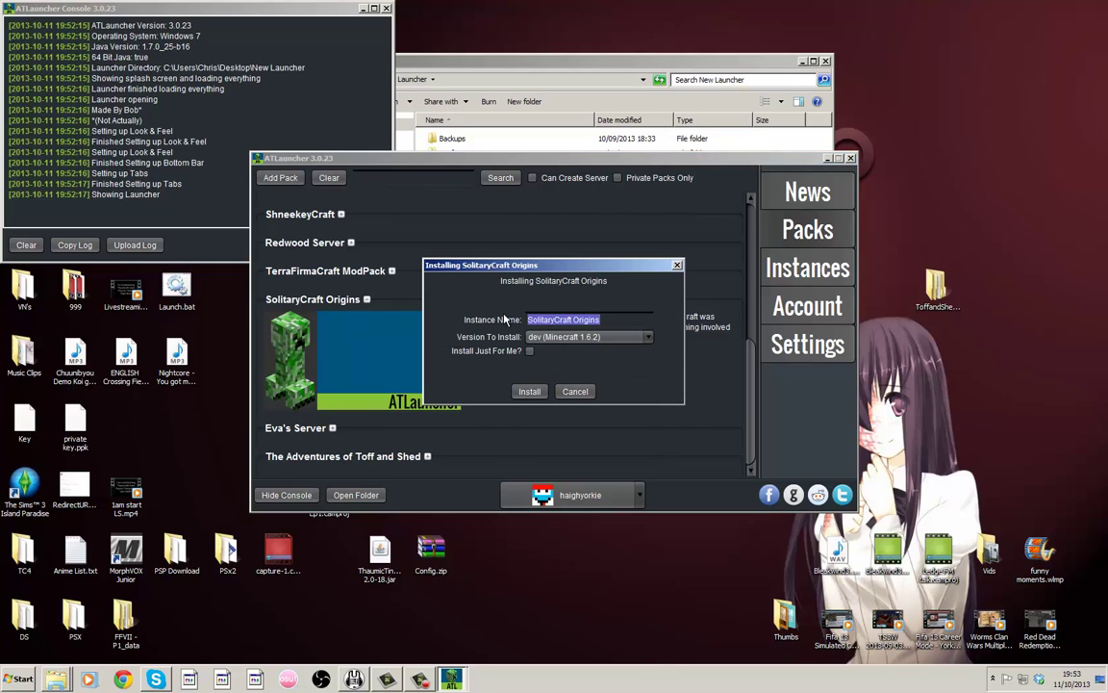
text(MoonQuest)
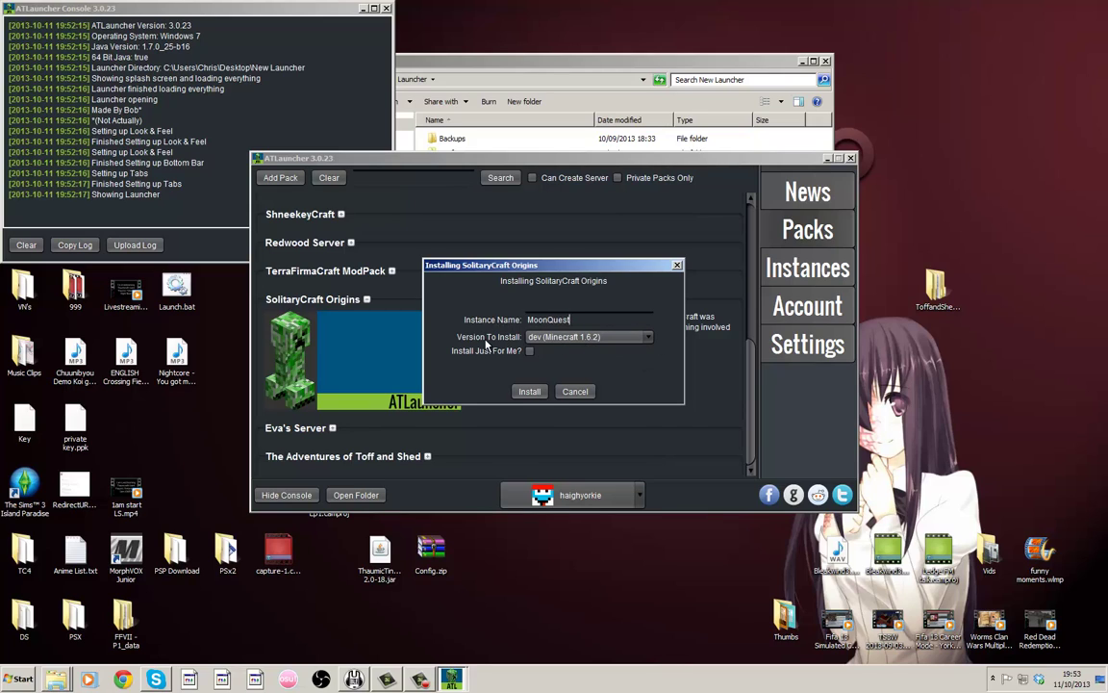
click(596, 339)
click(582, 351)
click(577, 339)
click(598, 337)
click(543, 340)
click(542, 364)
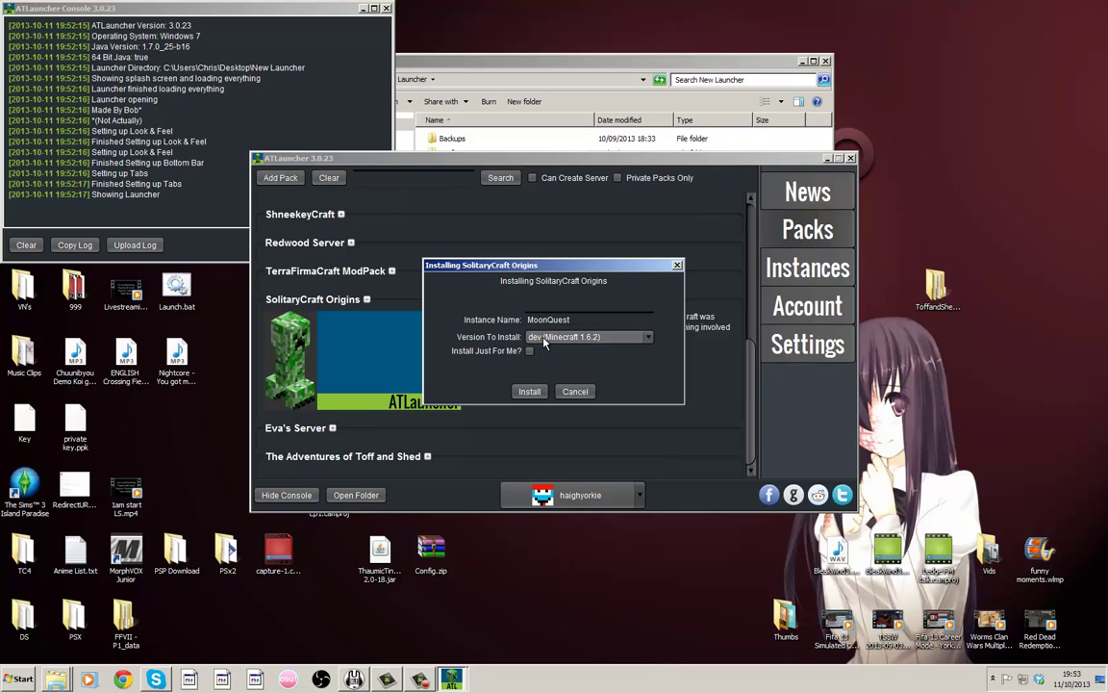
Step: Tick the optional OptiFine mod and install MoonQuest with the selected mods
click(530, 393)
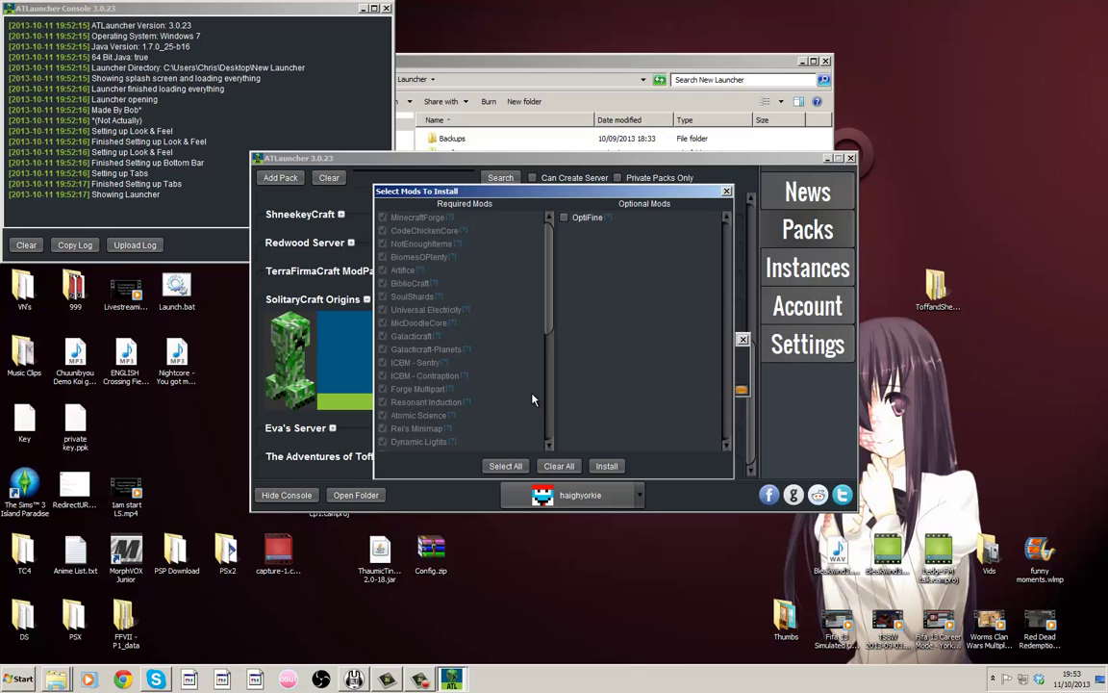
mouse_move(551, 326)
mouse_down()
mouse_move(549, 416)
mouse_move(555, 289)
mouse_up()
click(563, 218)
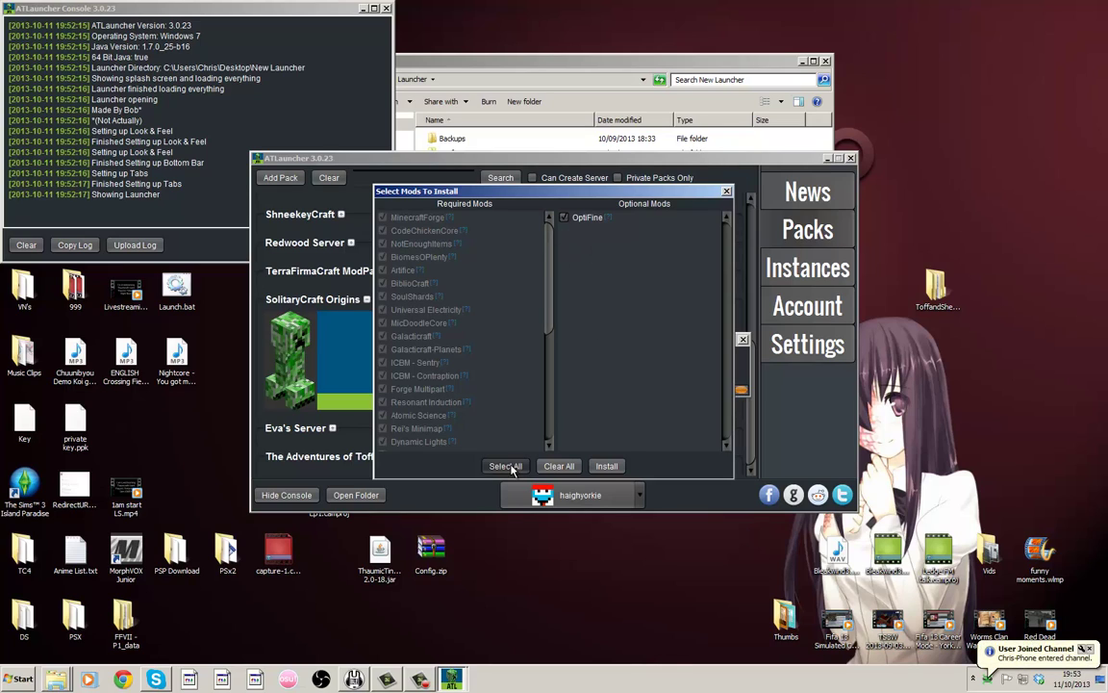
click(564, 218)
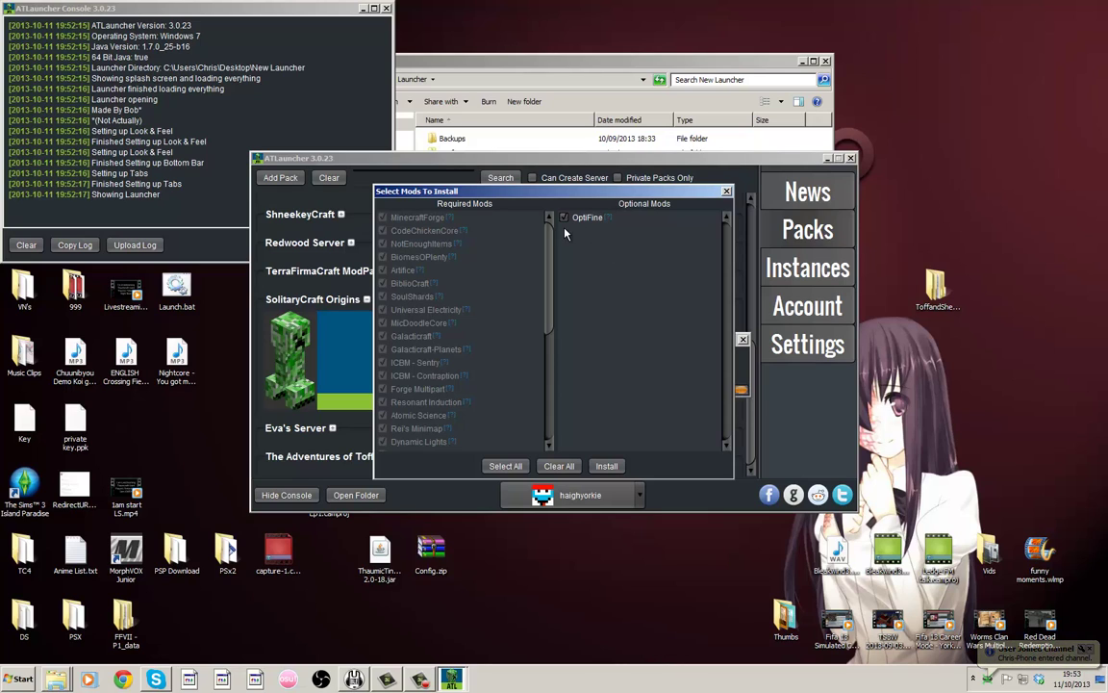
drag(549, 292, 574, 415)
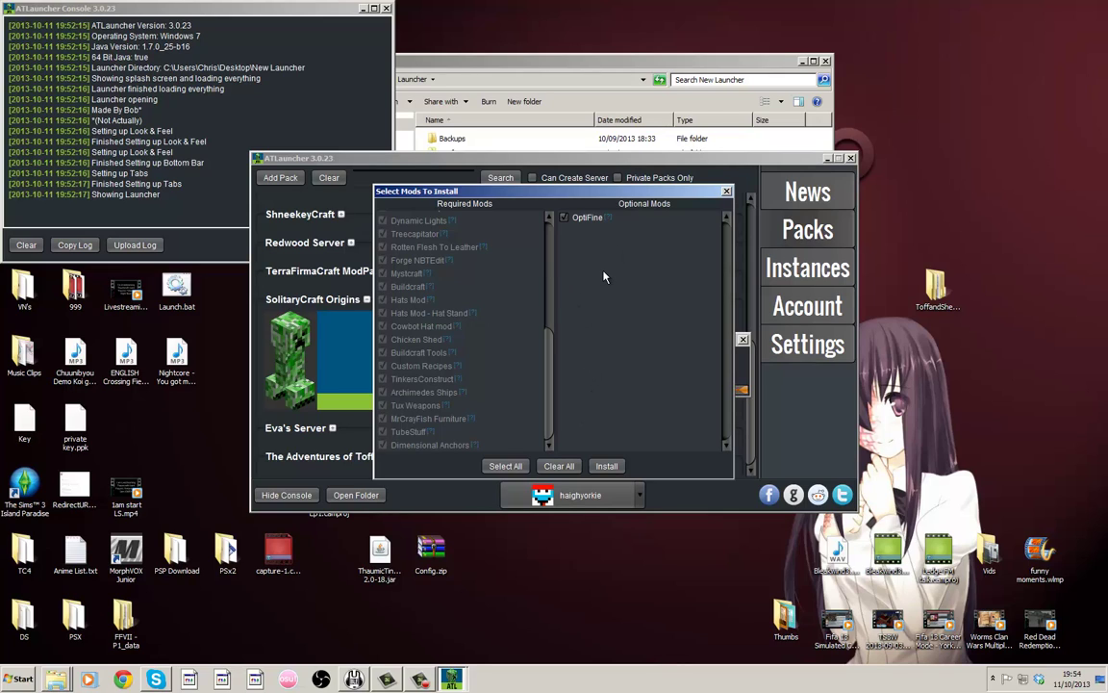
click(606, 467)
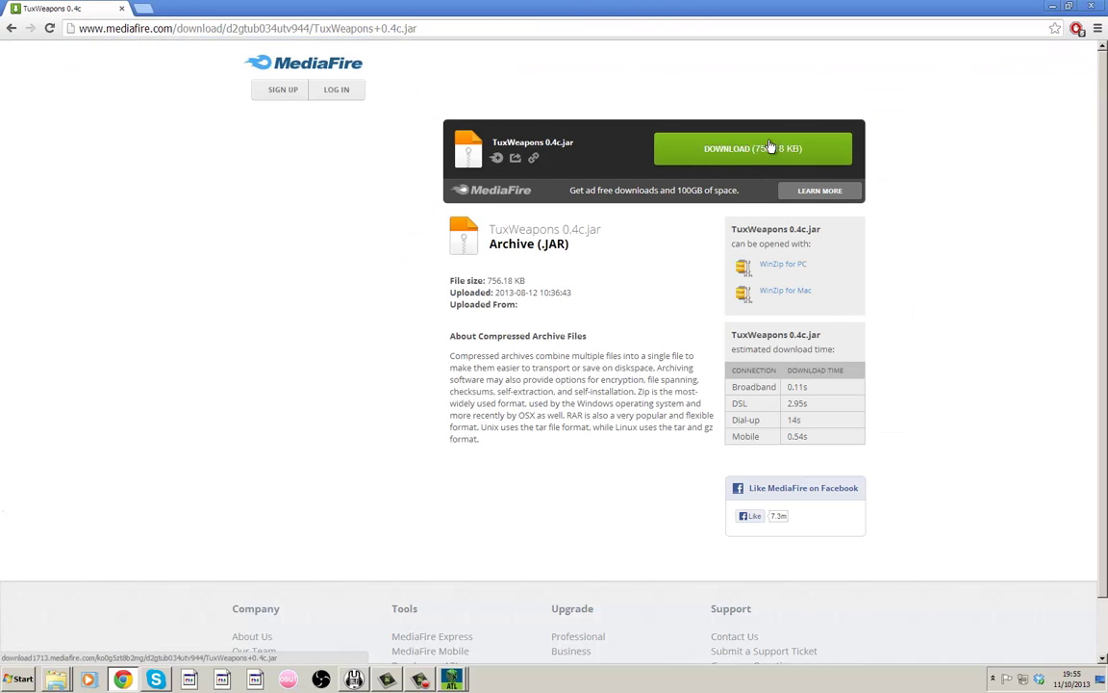
Step: Download TuxWeapons 0.4c.jar from MediaFire, keep it past the warning, and minimize Chrome
click(693, 140)
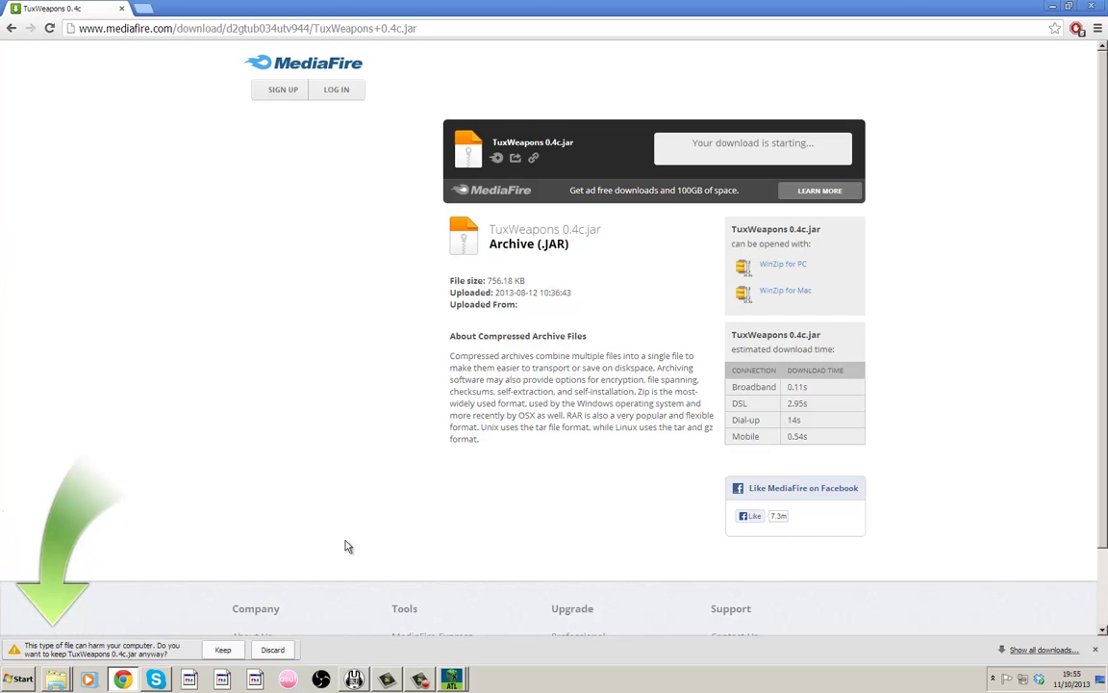
click(229, 649)
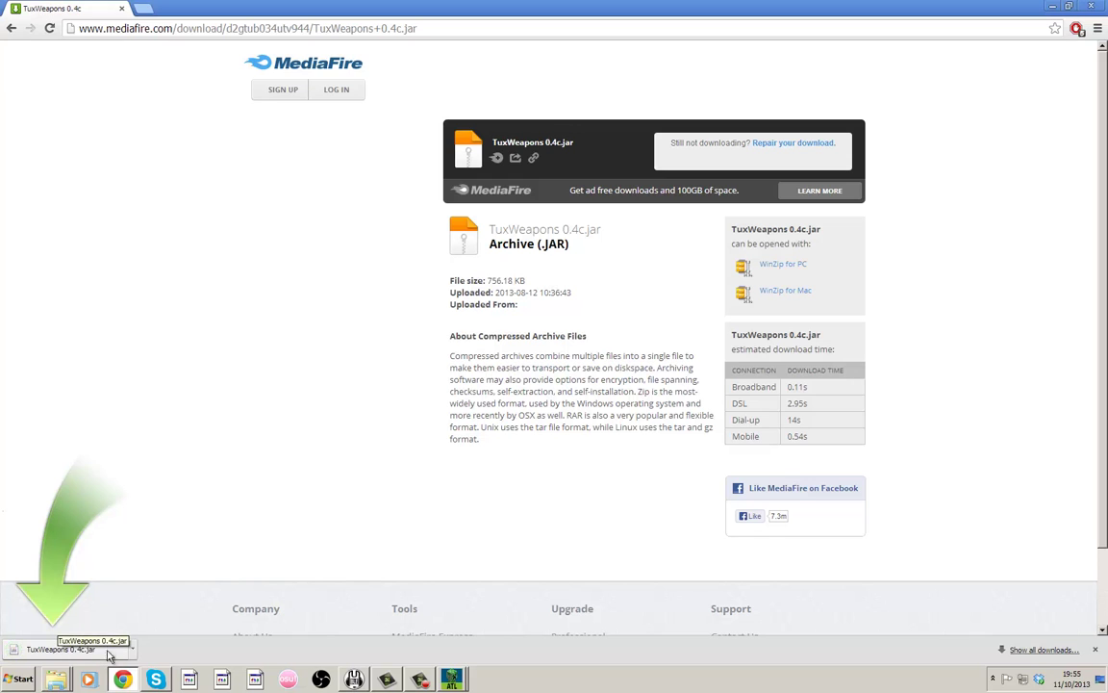
click(1053, 11)
Step: Bring the New Launcher folder into view and check its Downloads folder and ATLauncher.jar
drag(591, 79, 528, 69)
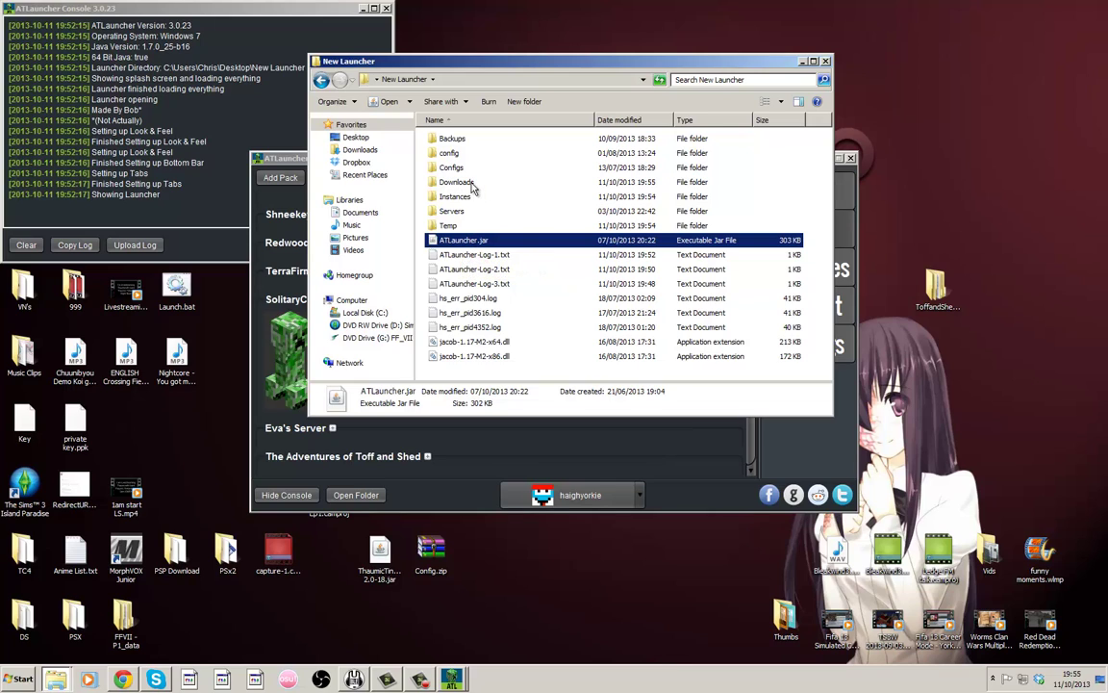
mouse_move(438, 181)
mouse_move(464, 246)
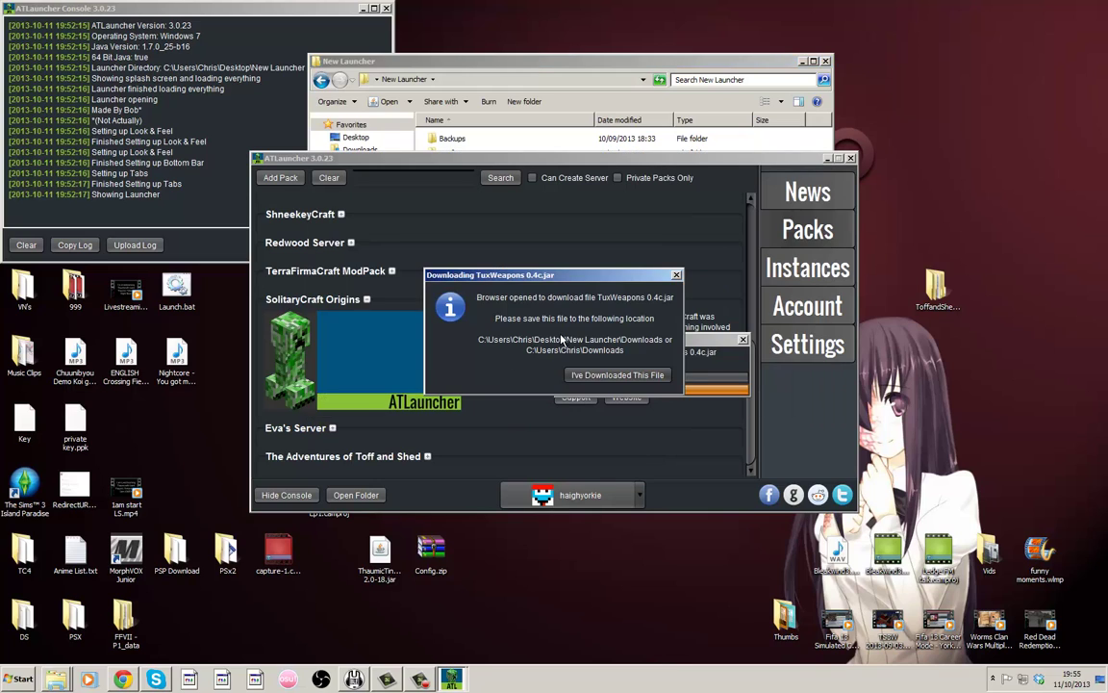
Step: Confirm TuxWeapons 0.4c.jar has been downloaded so the installation can finish
click(614, 375)
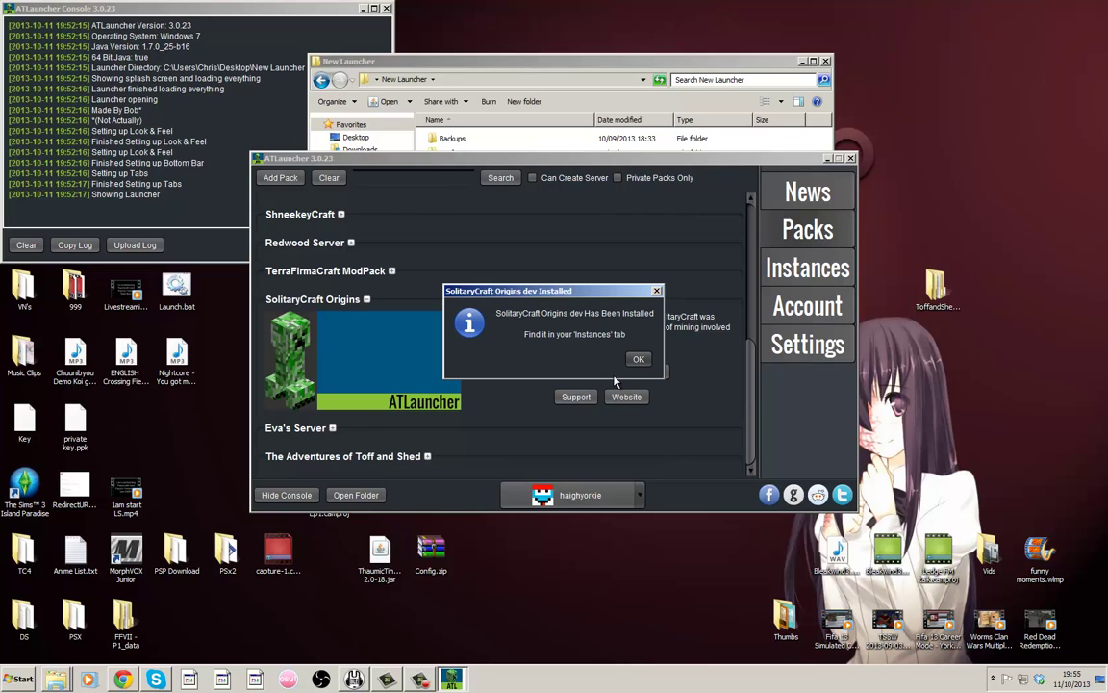
Step: Dismiss the install notice, launch the instance, and bring Minecraft 1.6.2 forward to its title screen
click(637, 360)
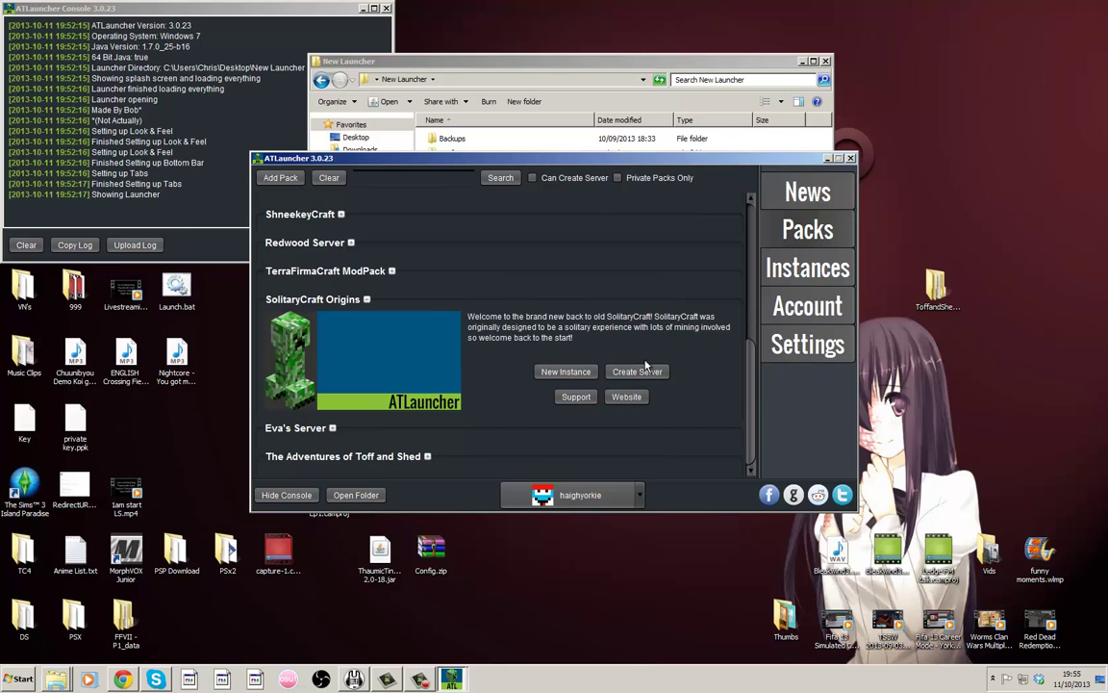
click(806, 269)
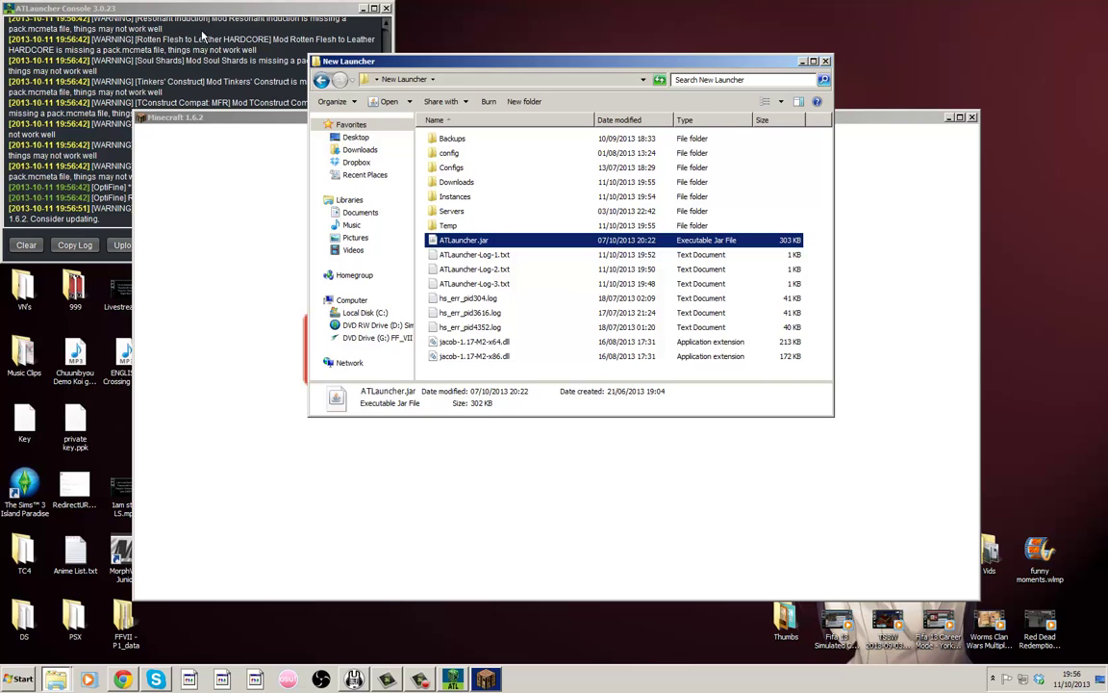
click(171, 12)
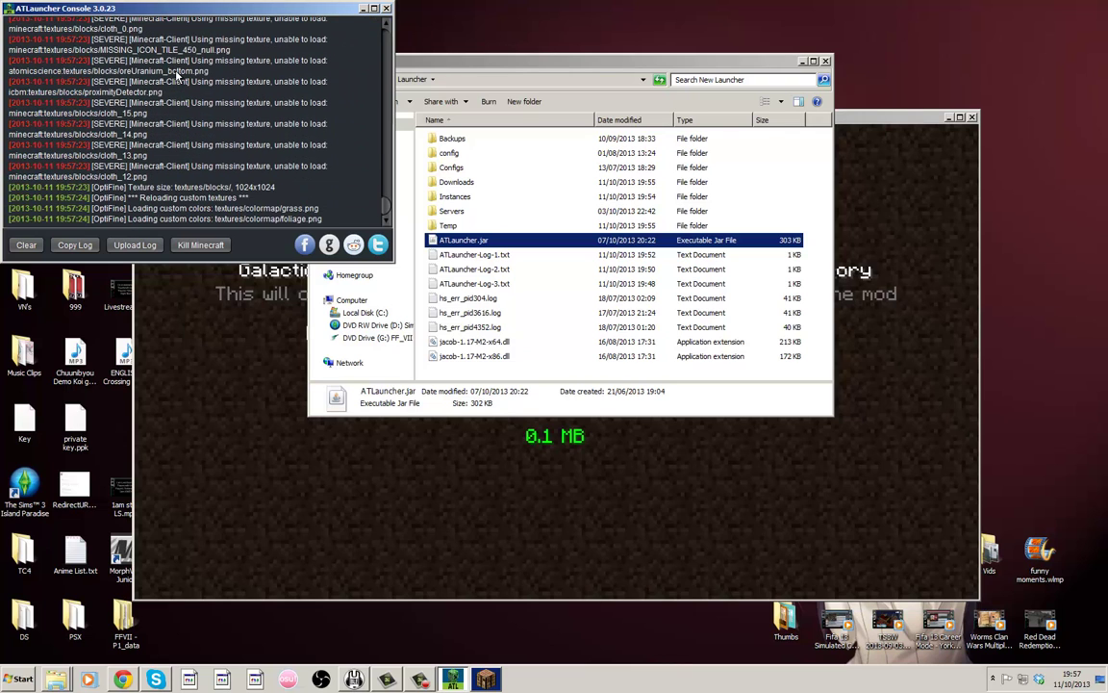
click(415, 502)
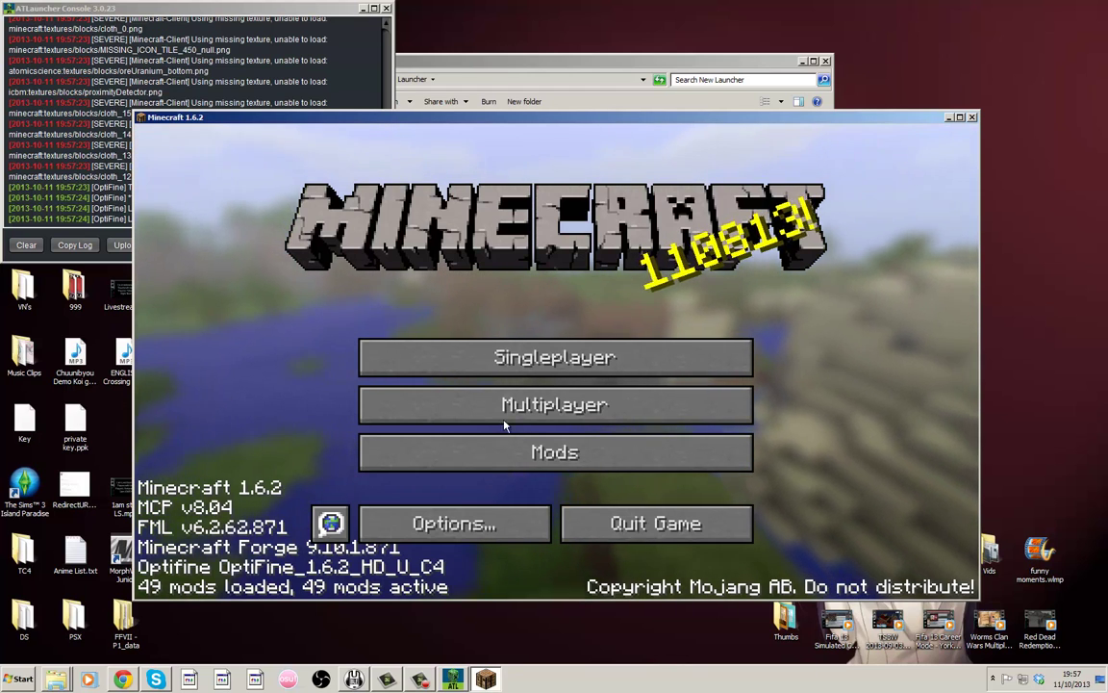
Step: From Singleplayer, create a Survival world named New World
click(547, 356)
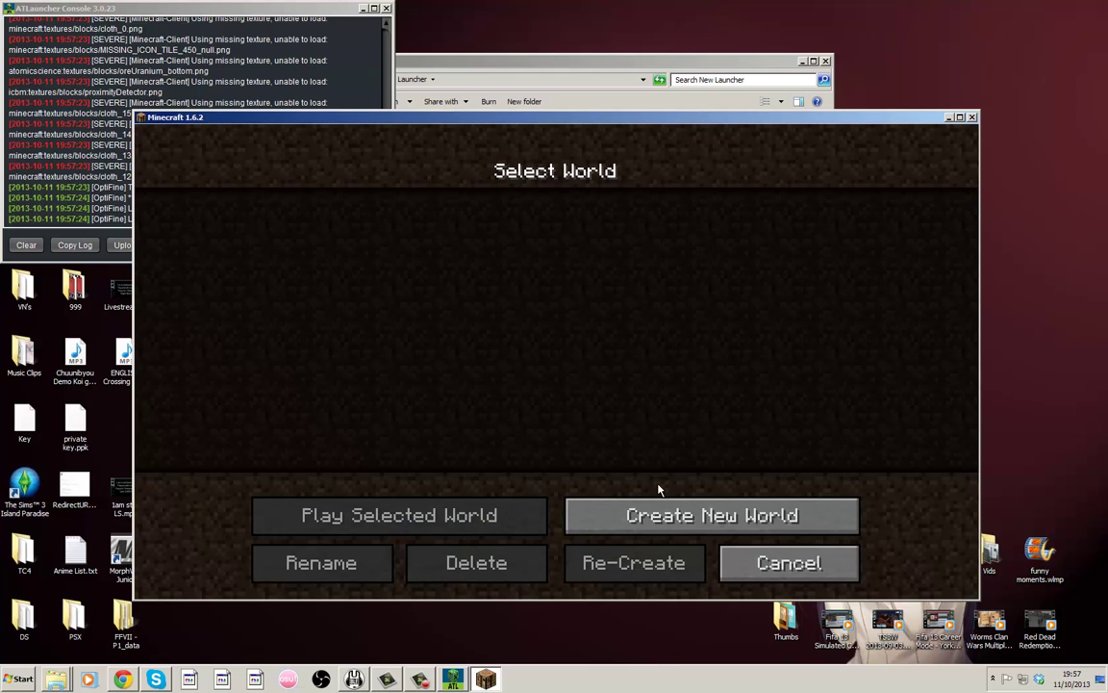
click(708, 510)
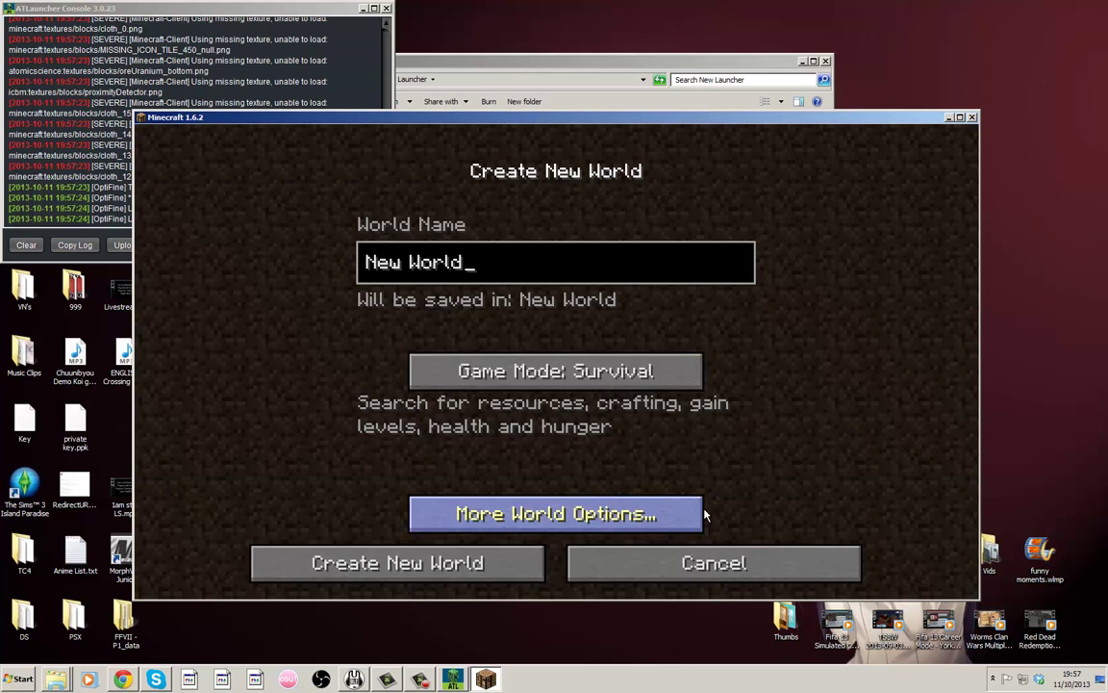
click(428, 573)
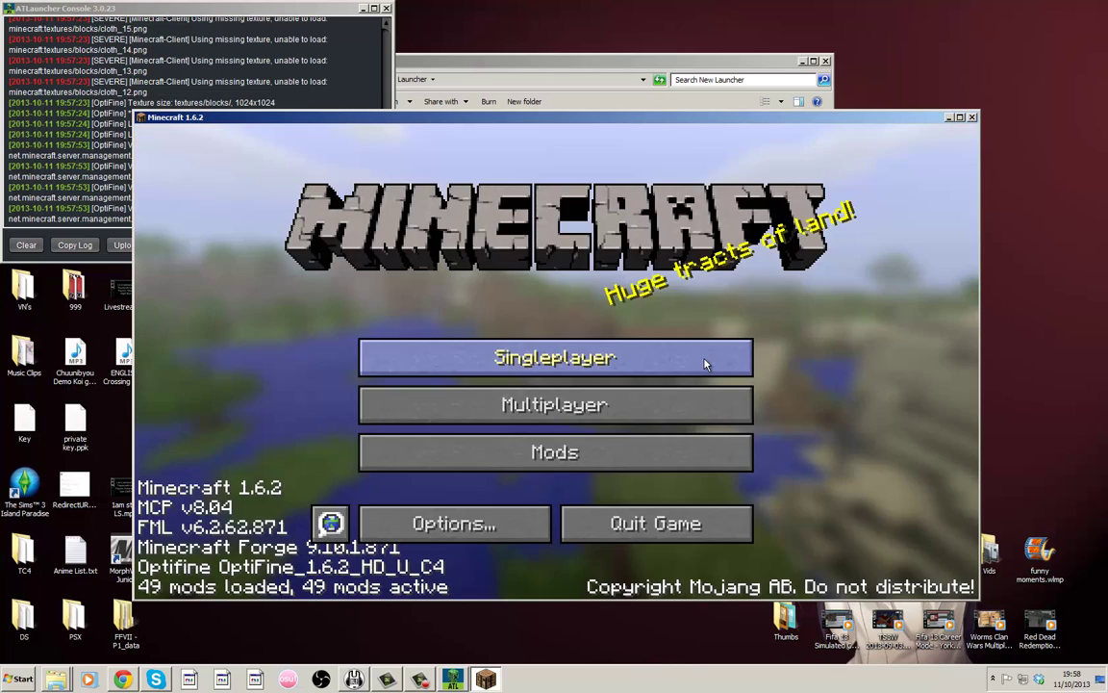
Step: Check the inventory in New World, then pause the game
click(705, 363)
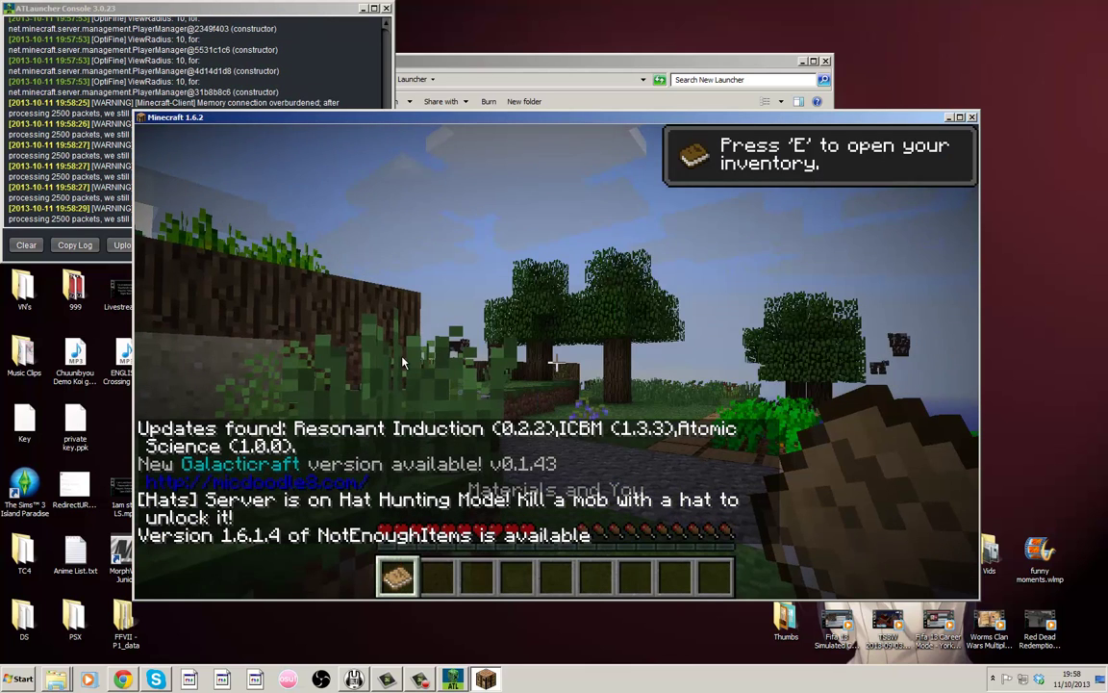
key(e)
key(e)
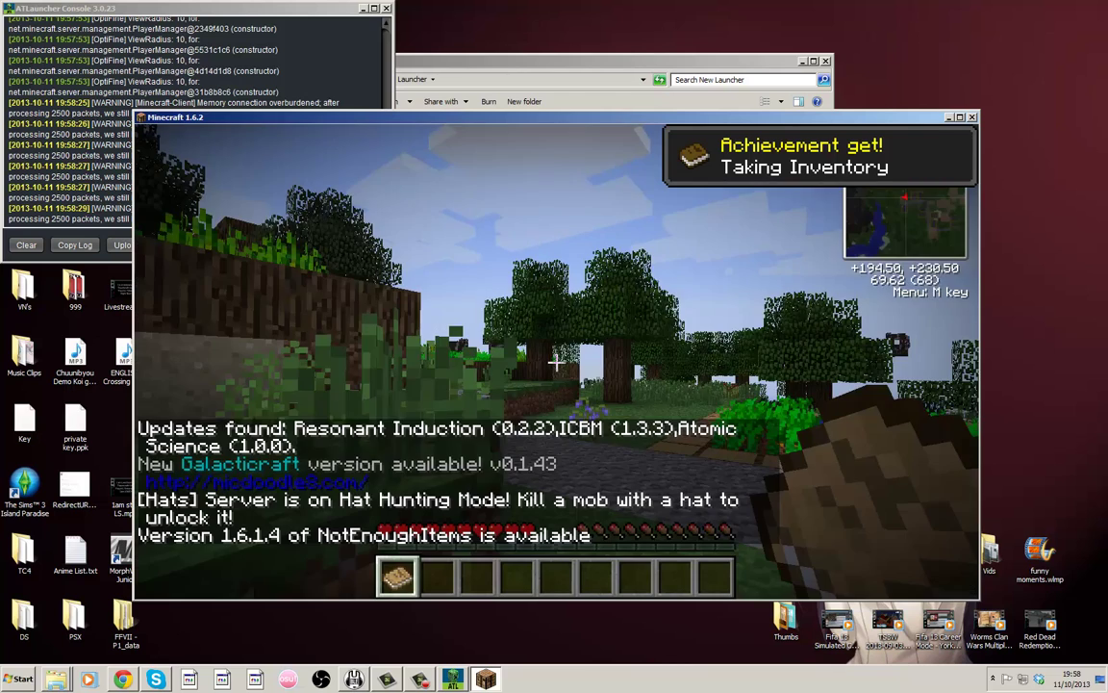
key(Escape)
Step: Set video to Fast graphics, Short +16, MaxFPS, no bobbing, Fast OpenGL, Smooth chunks, fog off
click(452, 420)
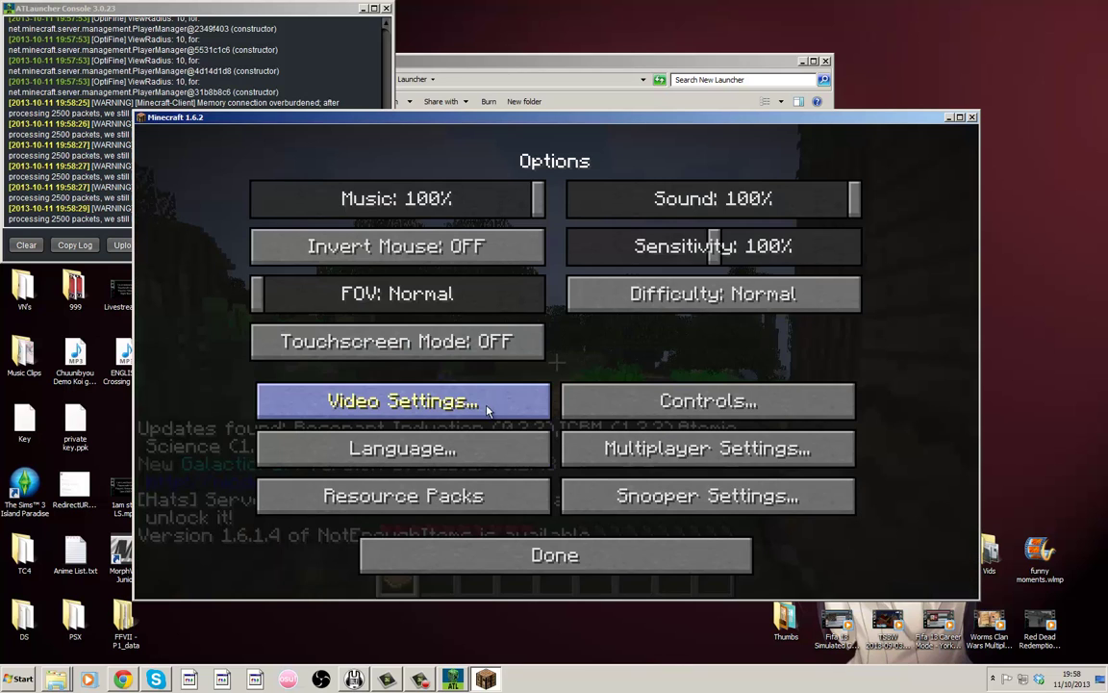
click(436, 468)
click(537, 218)
drag(627, 204, 600, 204)
drag(578, 248, 839, 247)
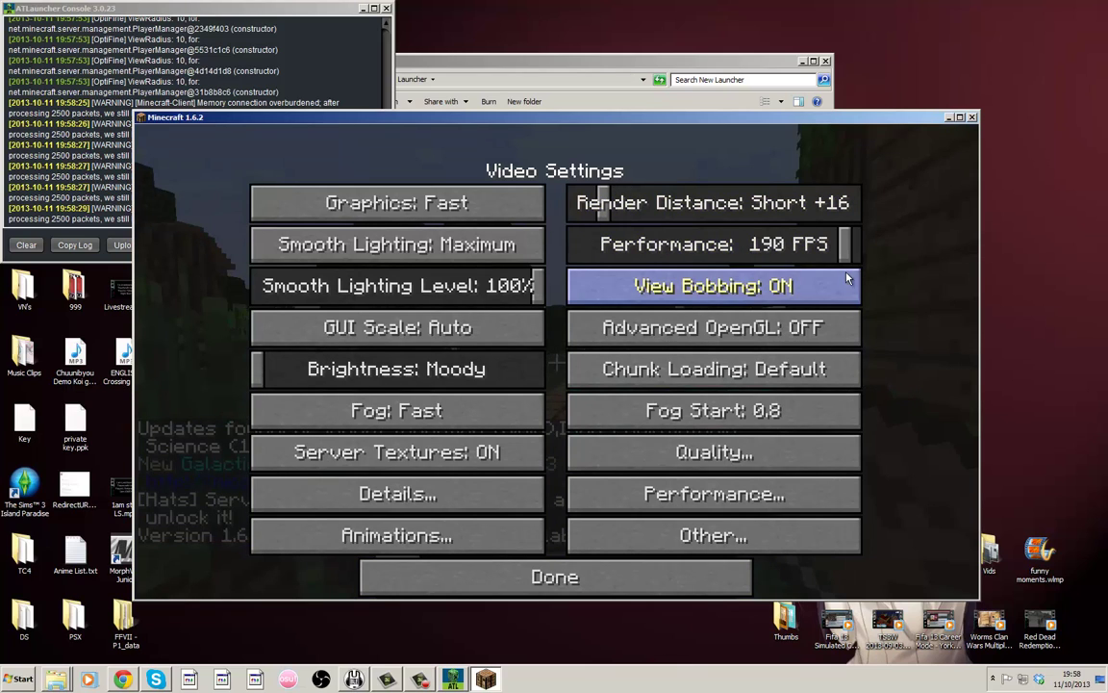
click(829, 286)
click(853, 246)
click(808, 327)
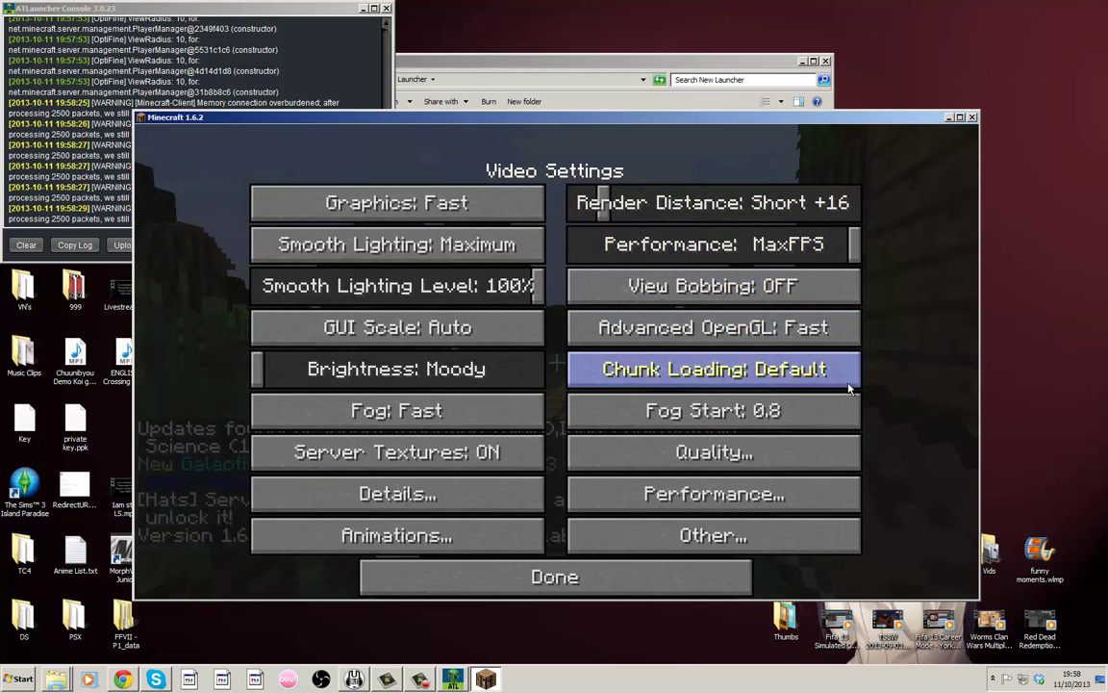
click(750, 370)
Step: Raise brightness from Moody to Bright, then save the video settings and close the options
click(265, 410)
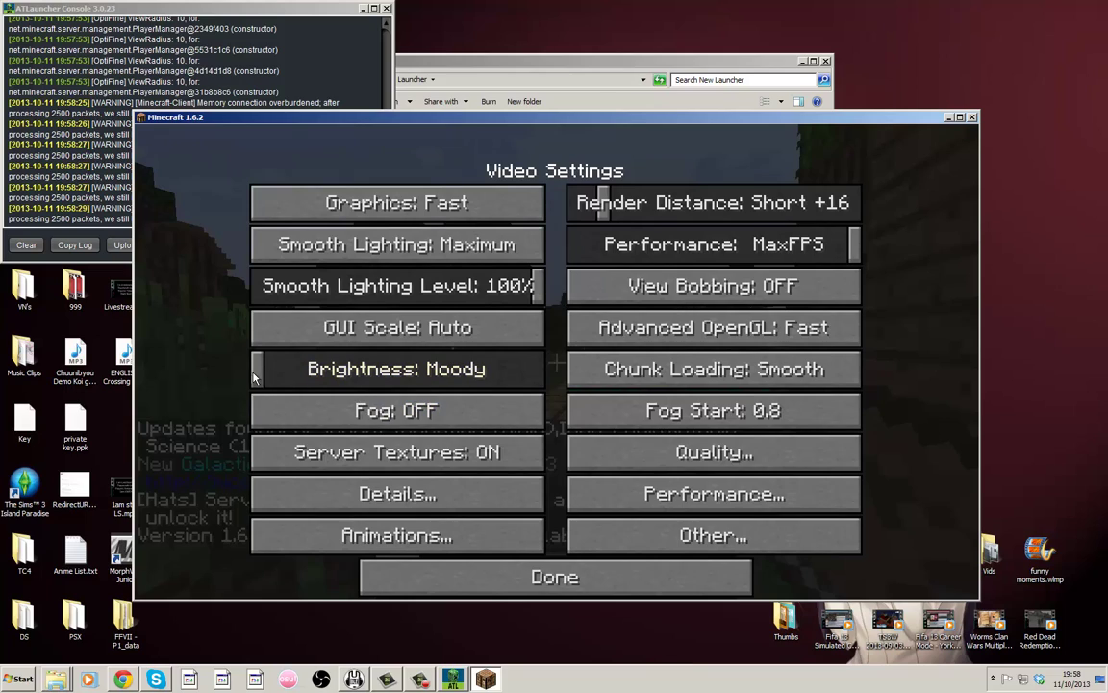
drag(255, 370, 572, 395)
click(555, 577)
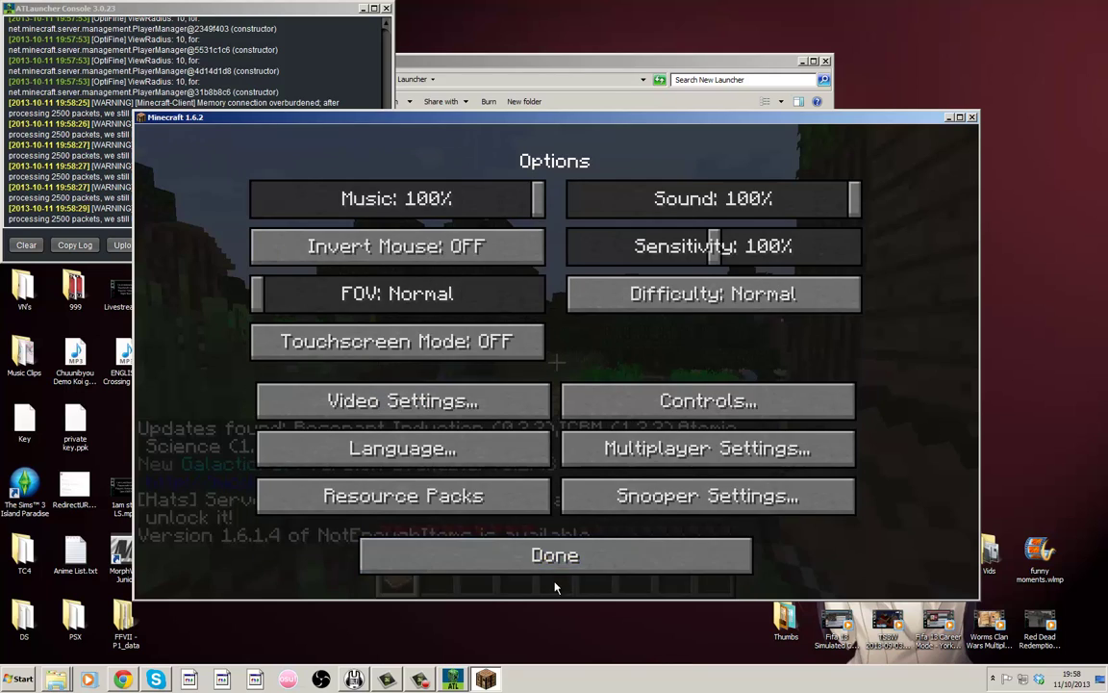
click(556, 554)
Step: Resume play and walk past the wooden house and trees toward the cows
click(570, 297)
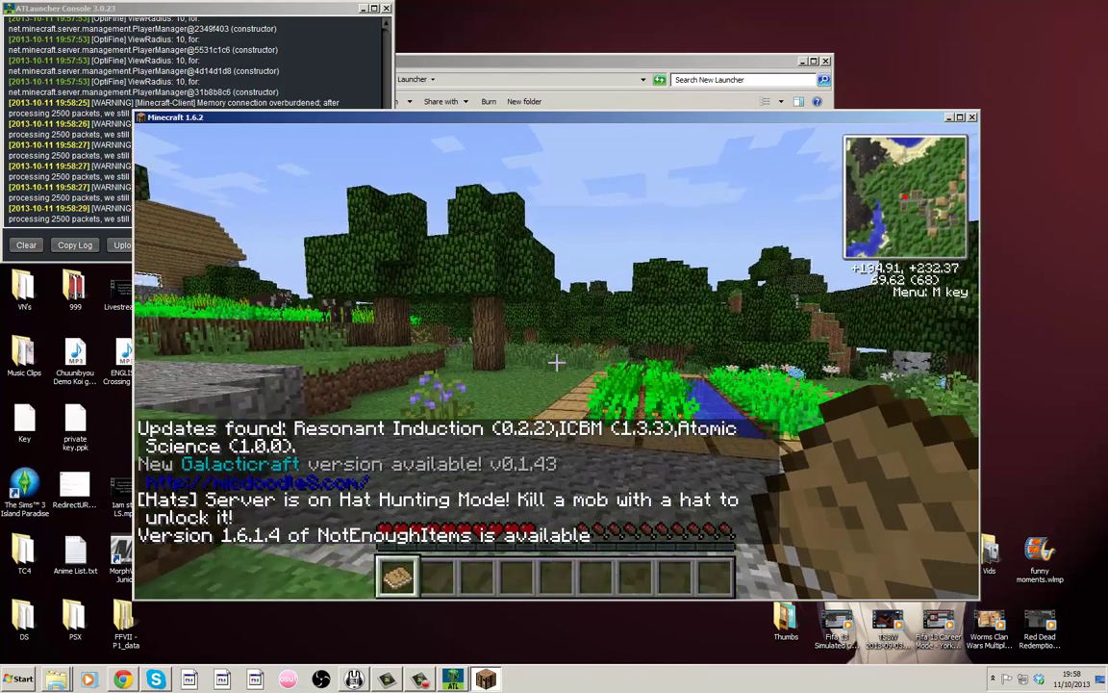
scroll(556, 361, down, 4)
key(w)
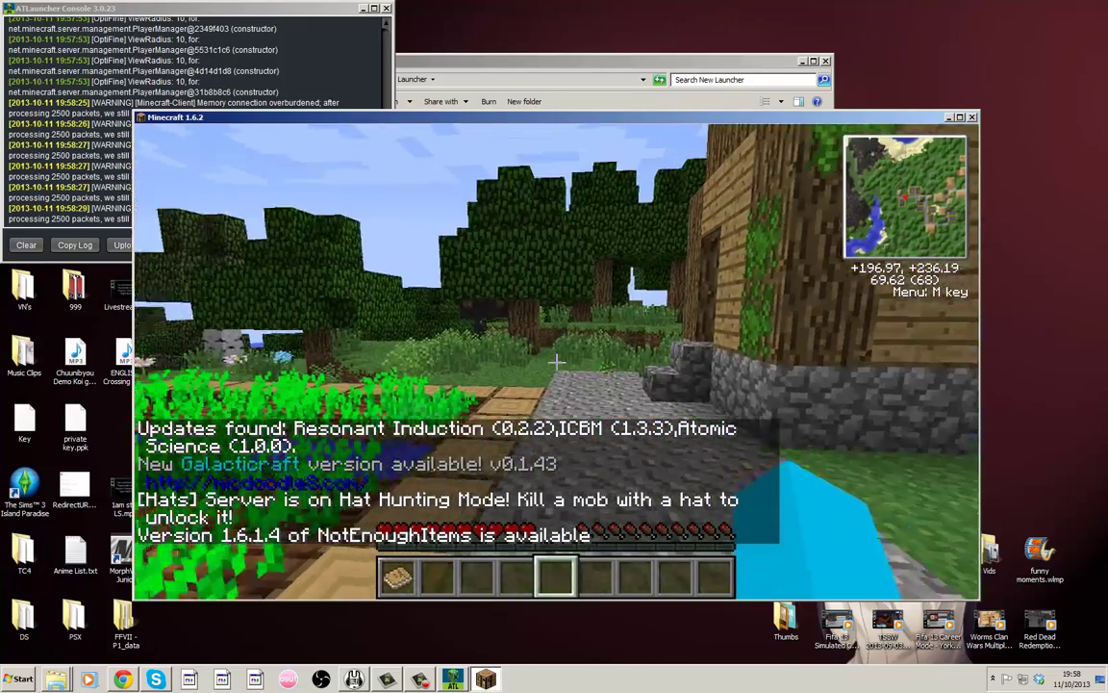
key(w)
key(w)
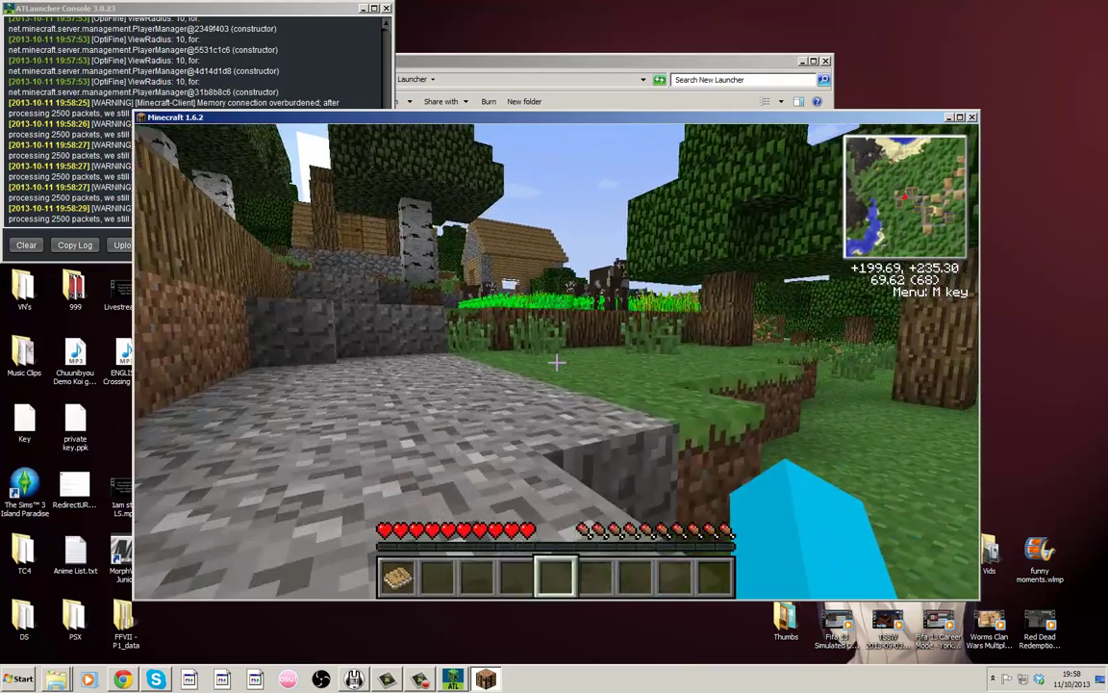
key(w)
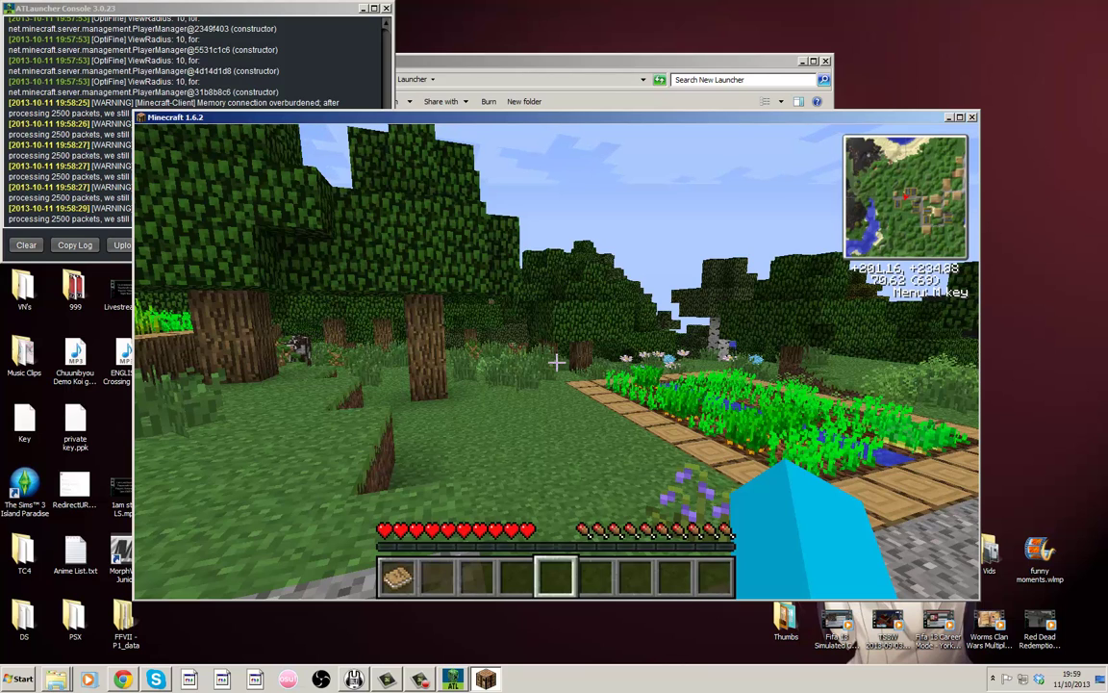
Step: Explore the house beside the farm, the dirt wall and the crop plot
key(w)
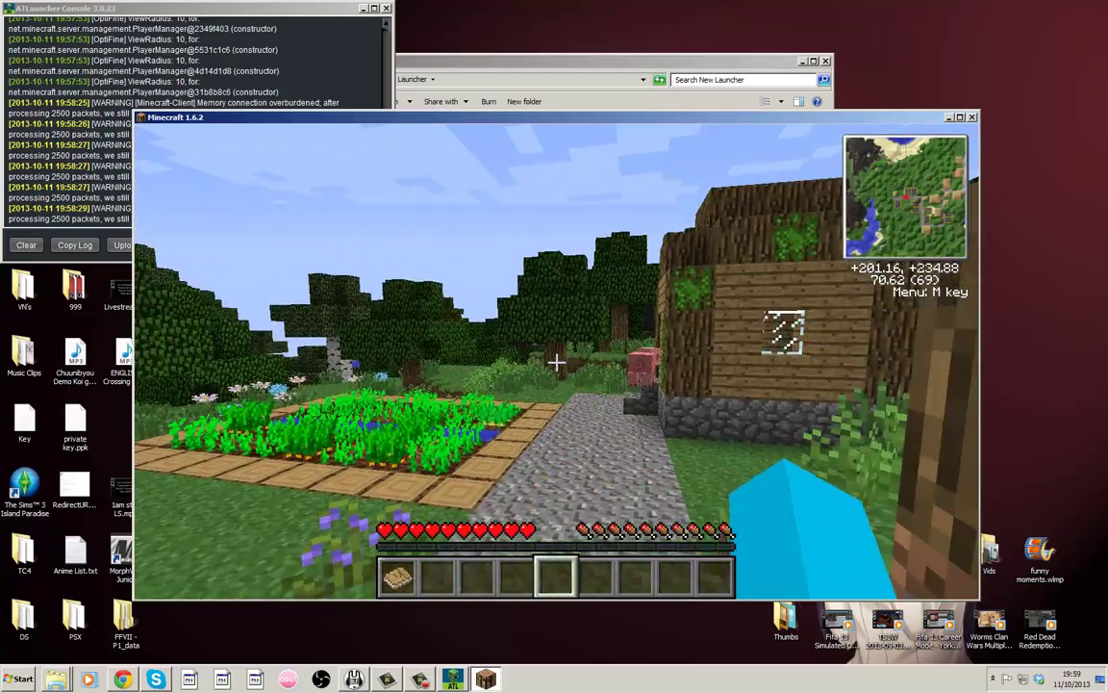
key(w)
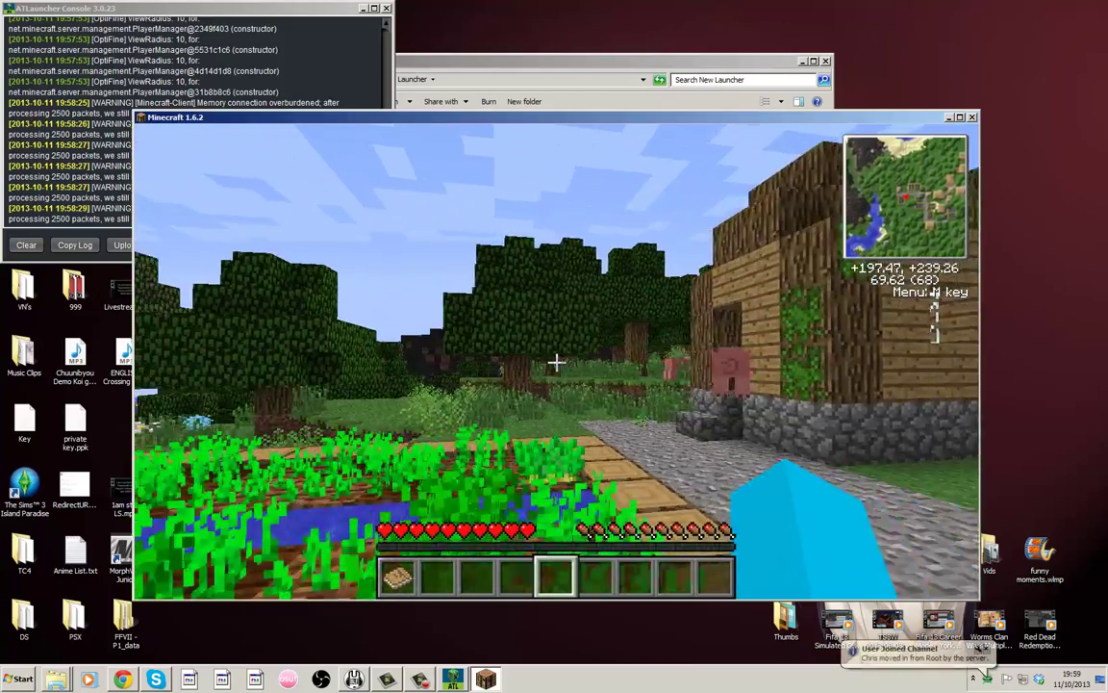
key(w)
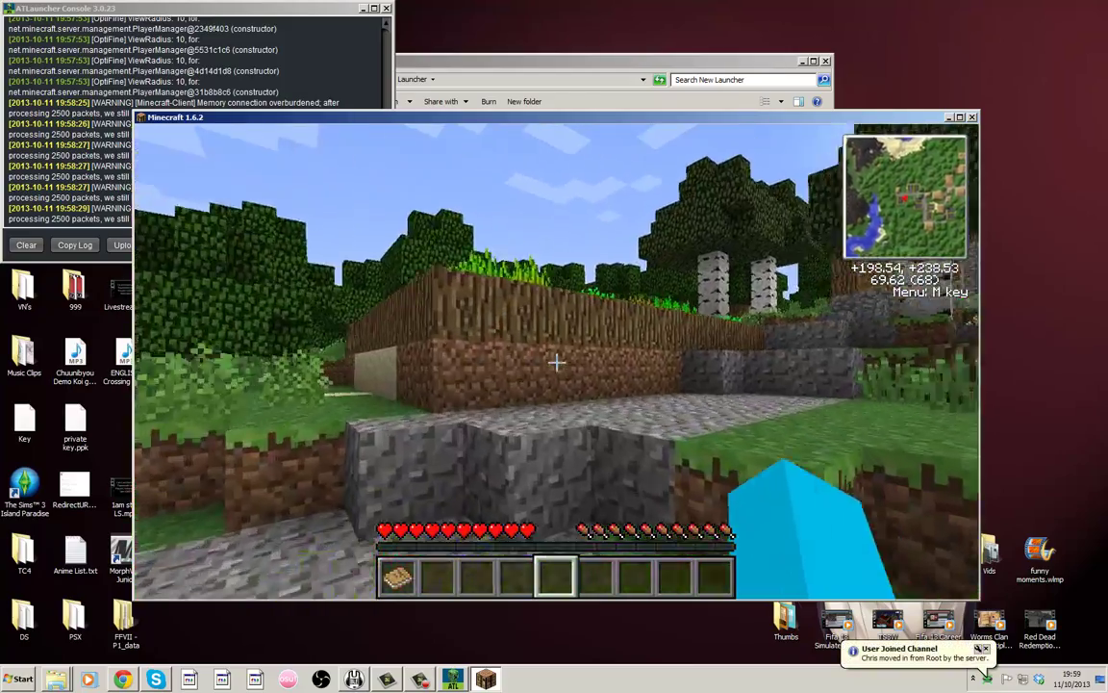
key(w)
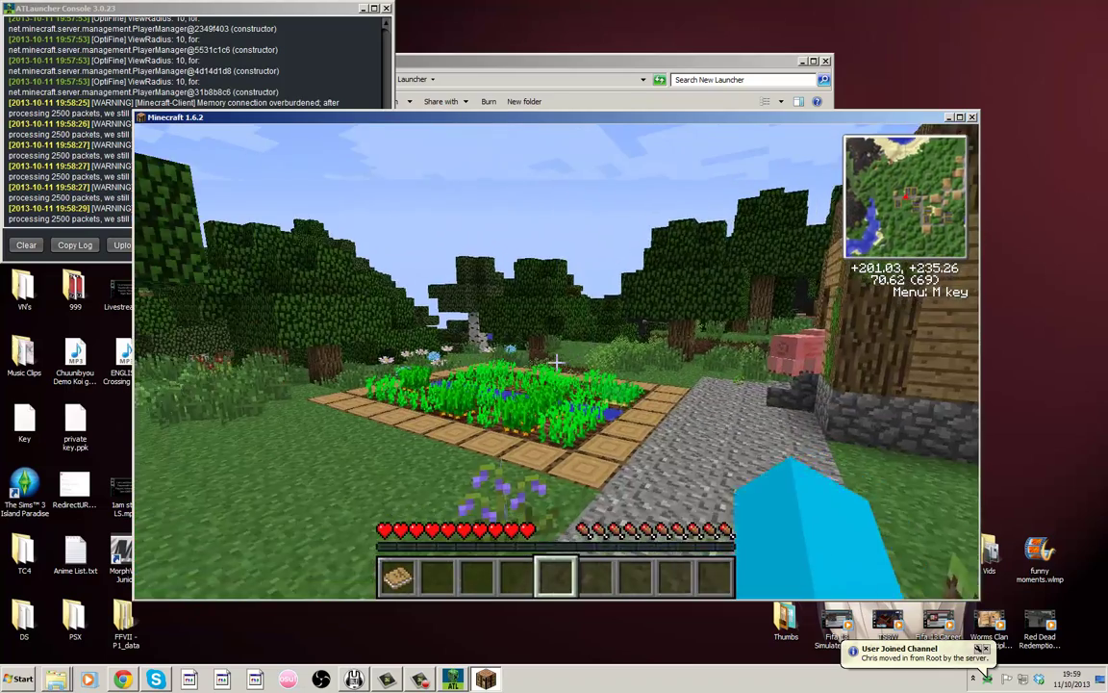